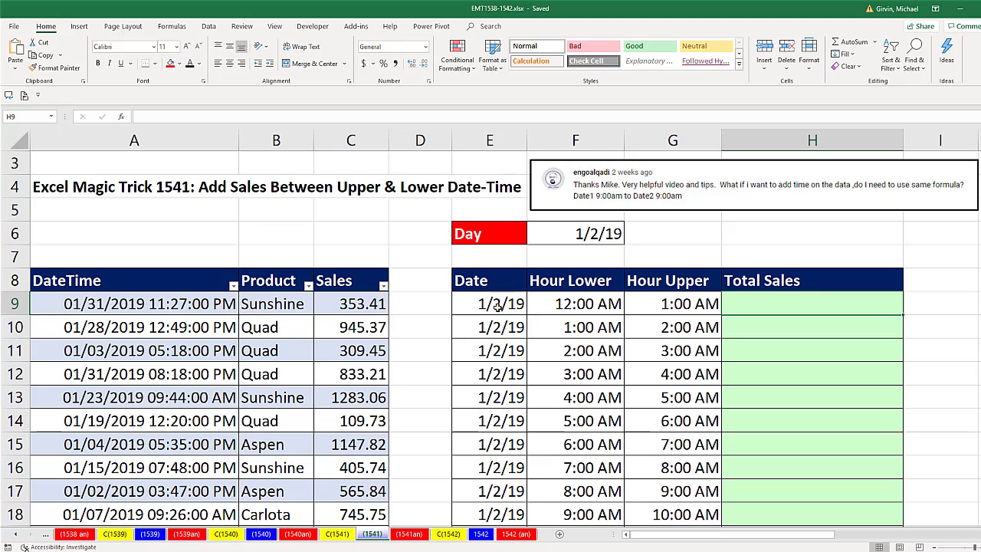
- Show the first DateTime value as its underlying serial number, then undo the format change
{"action": "left_click", "coordinate": [201, 304]}
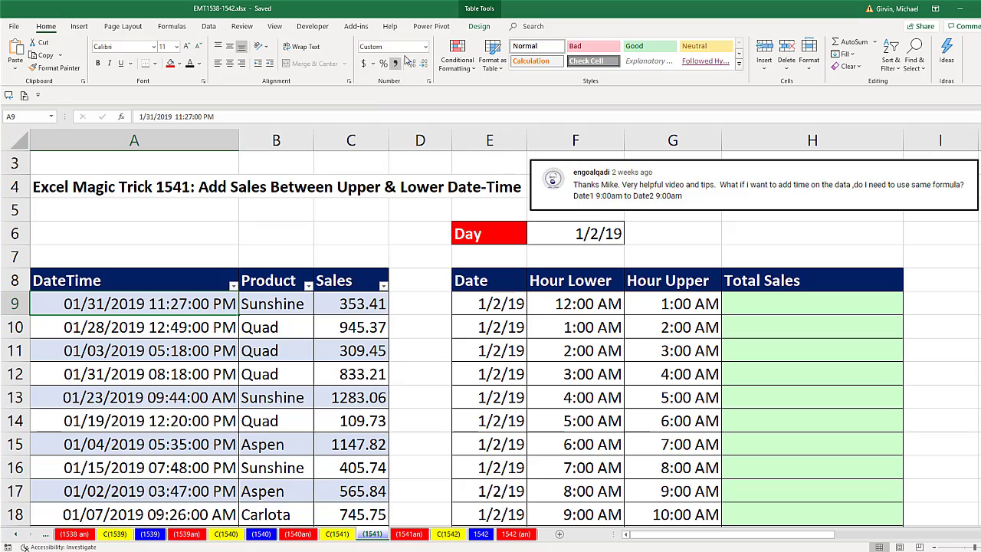
{"action": "left_click", "coordinate": [427, 48]}
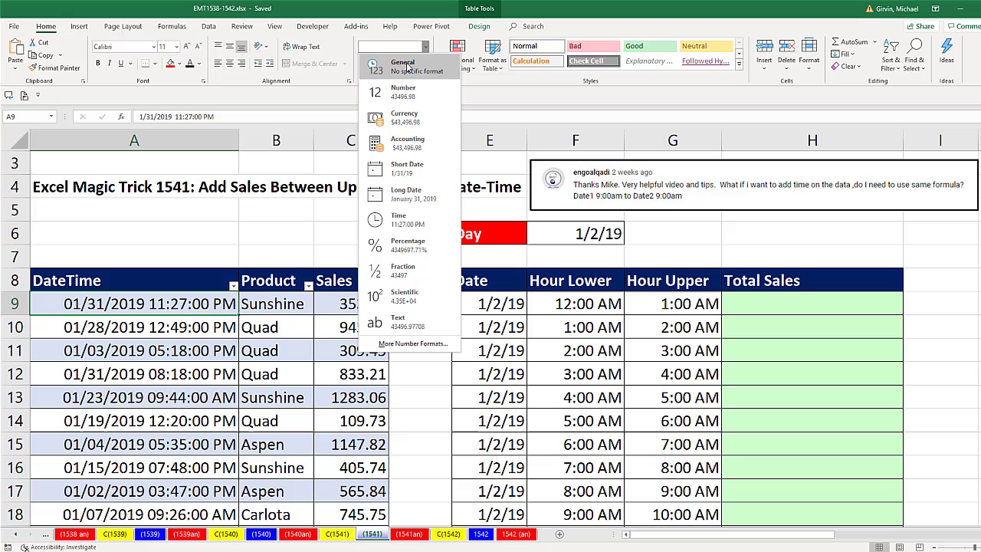
{"action": "left_click", "coordinate": [410, 68]}
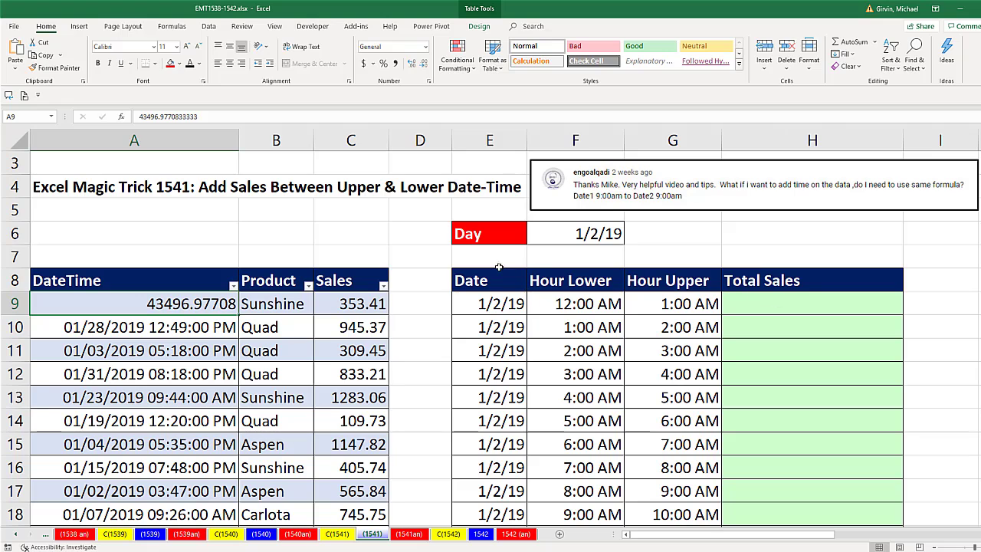
{"action": "key", "text": "ctrl+z"}
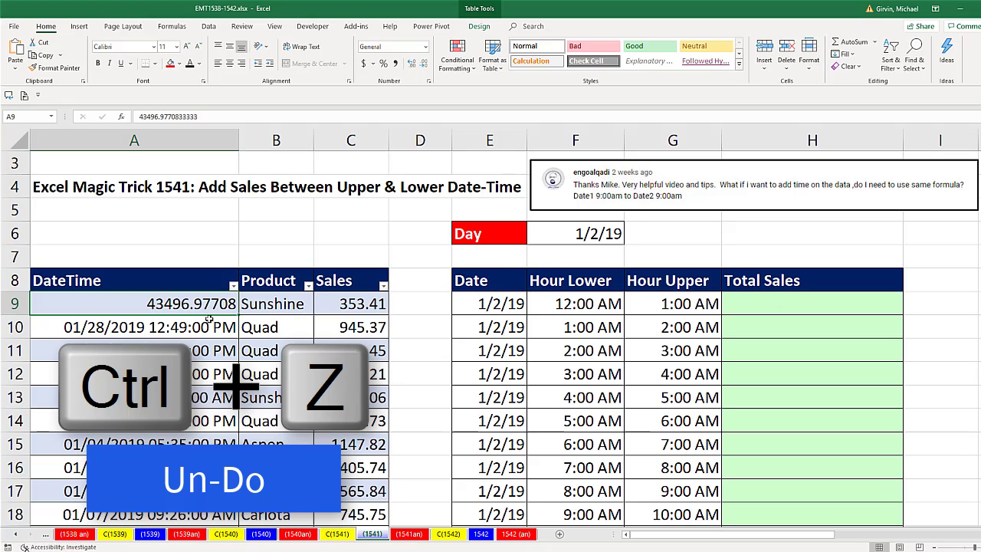
{"action": "key", "text": "ctrl+z"}
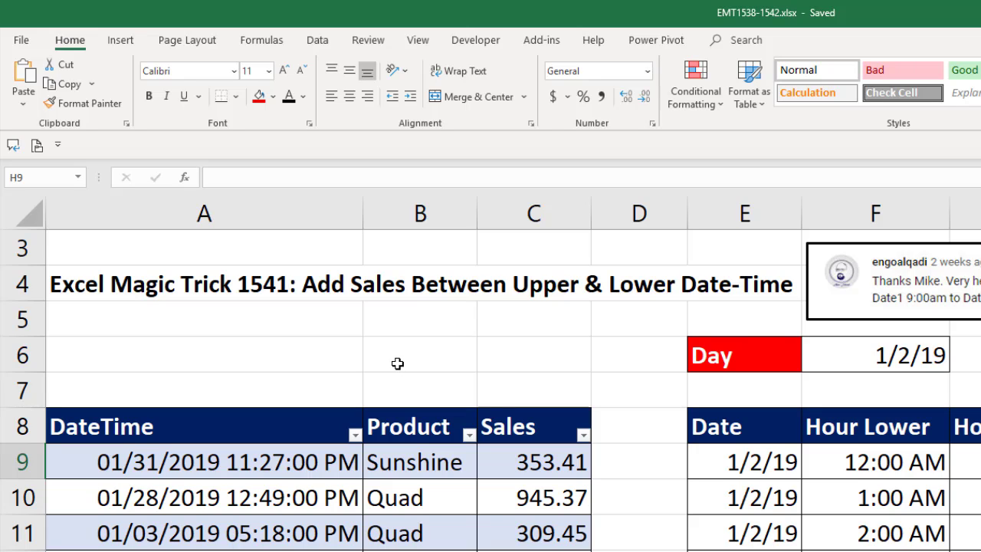
- Enter 1 in B6 and format it as Short Date so it reads 1/1/00
{"action": "left_click", "coordinate": [396, 363]}
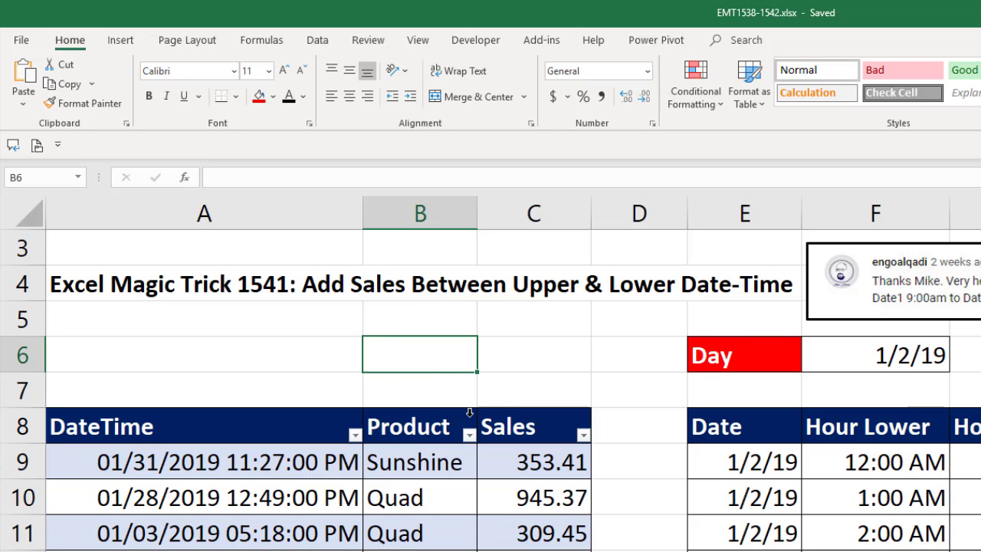
{"action": "type", "text": "1"}
{"action": "key", "text": "ctrl+Return"}
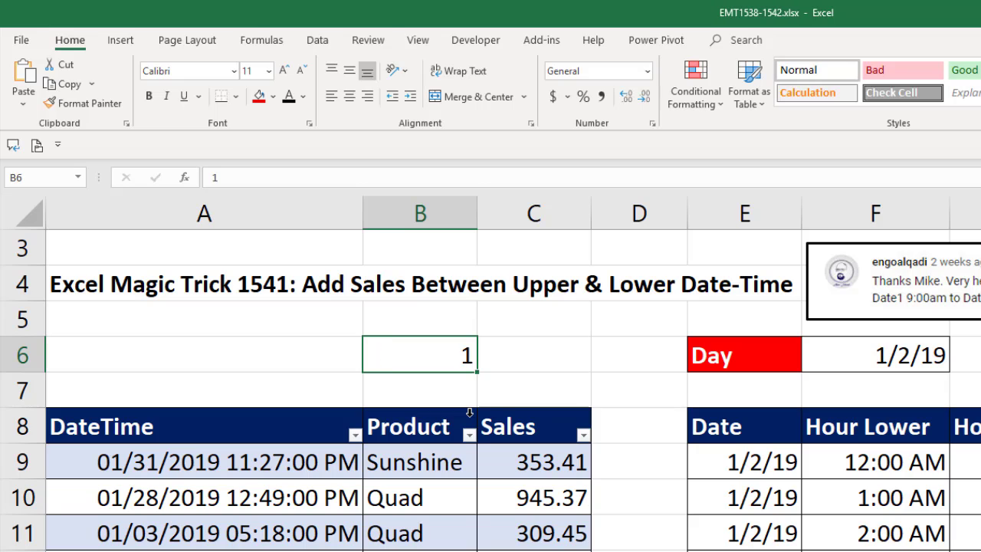
{"action": "left_click", "coordinate": [648, 70]}
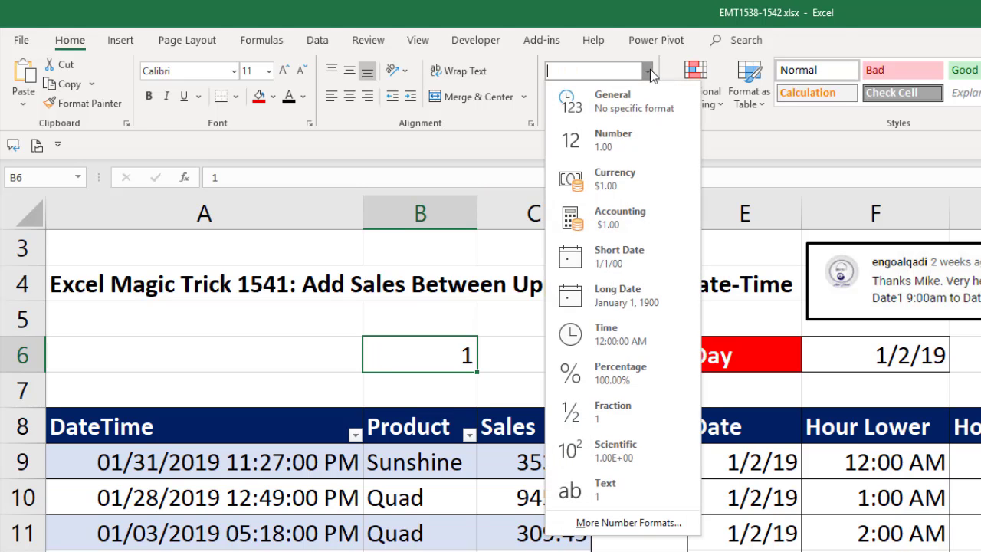
{"action": "left_click", "coordinate": [639, 264]}
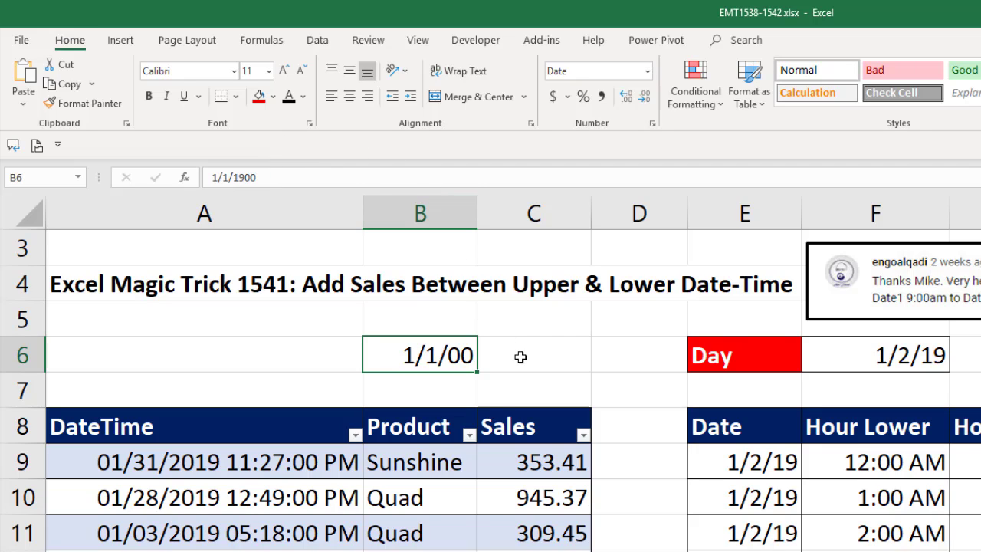
{"action": "left_click", "coordinate": [520, 356]}
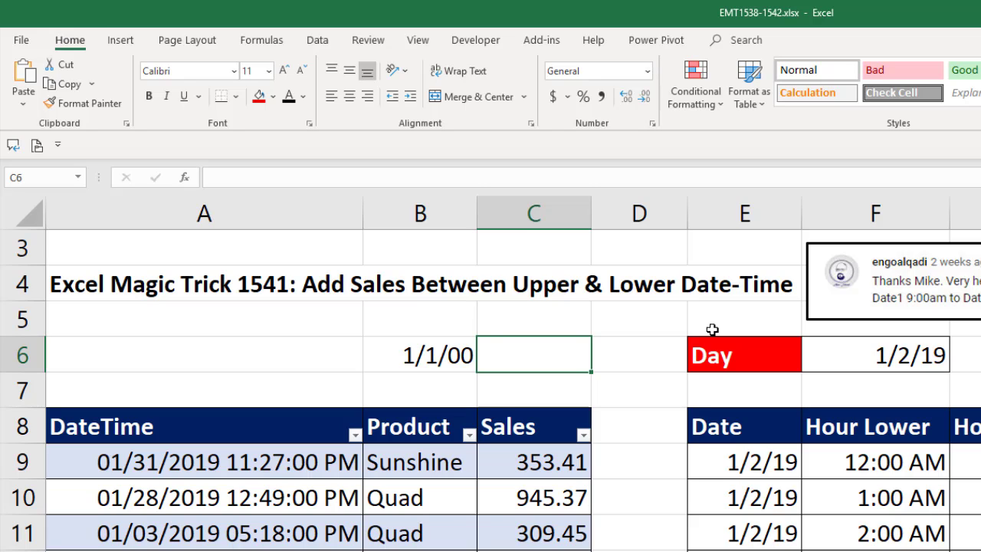
- Enter =8/24 in C6 and apply Time format so it shows 8:00:00 AM
{"action": "type", "text": "=8"}
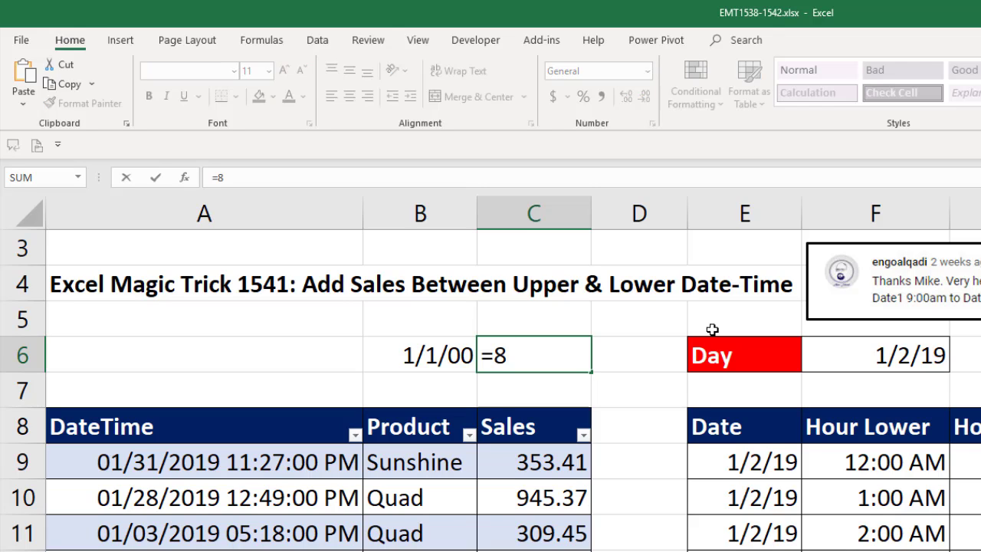
{"action": "type", "text": "/24"}
{"action": "key", "text": "ctrl+Return"}
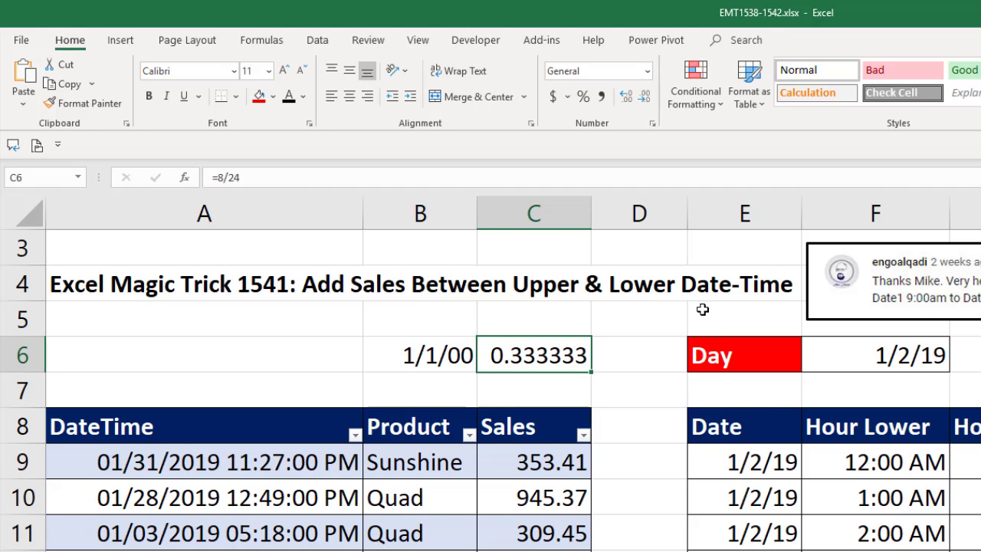
{"action": "left_click", "coordinate": [647, 71]}
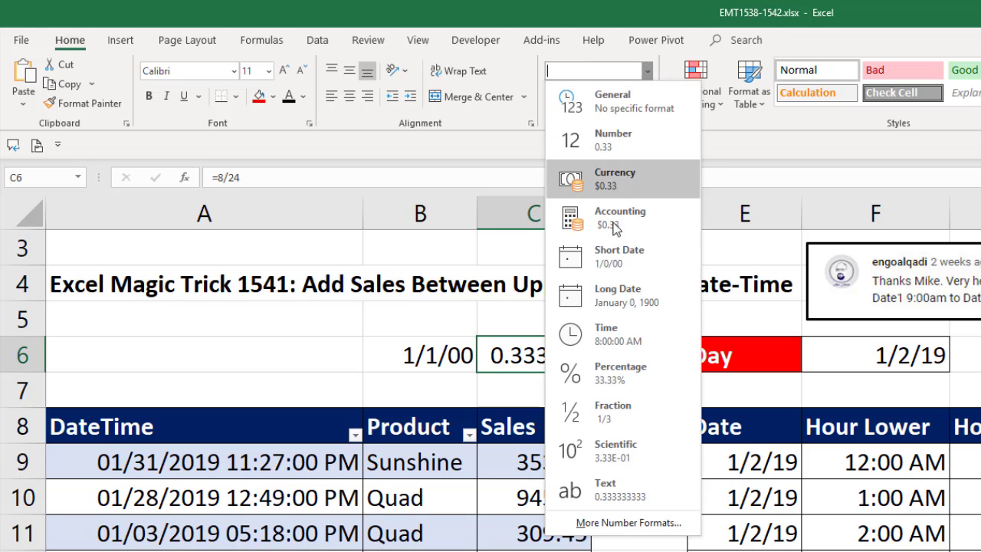
{"action": "left_click", "coordinate": [649, 334]}
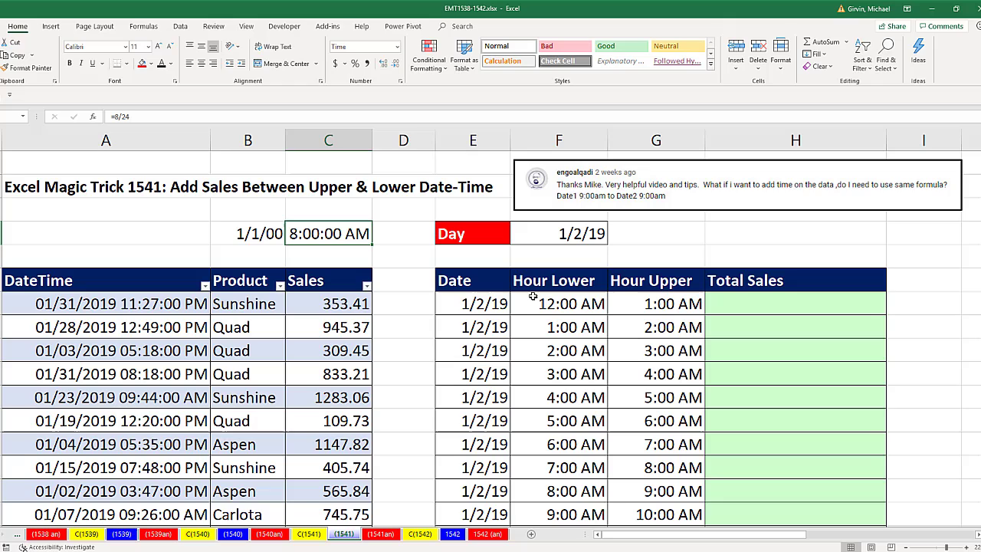
- Start =SUMIFS in H9 with SalesTable7[Sales] as the sum range
{"action": "left_click", "coordinate": [741, 300]}
{"action": "type", "text": "=sumifs"}
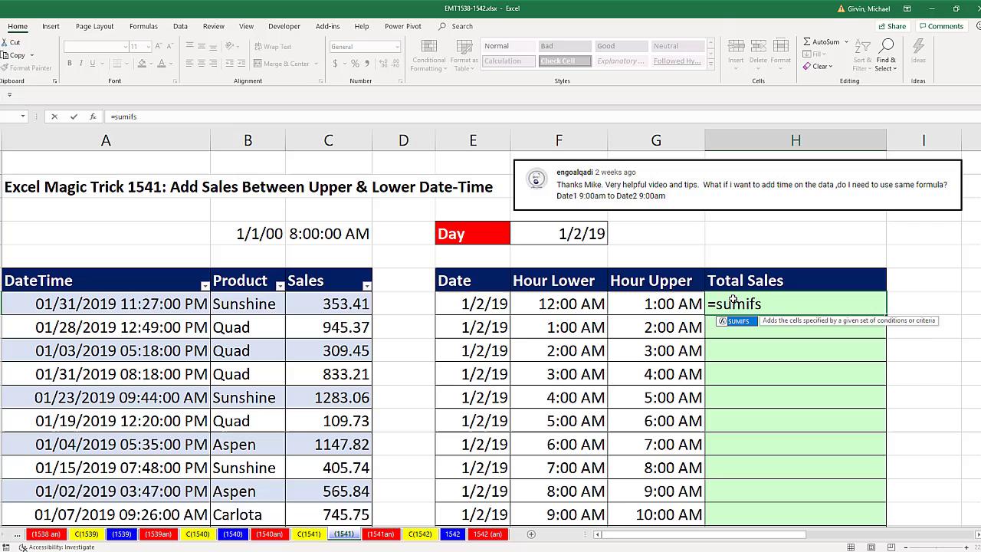
{"action": "key", "text": "Tab"}
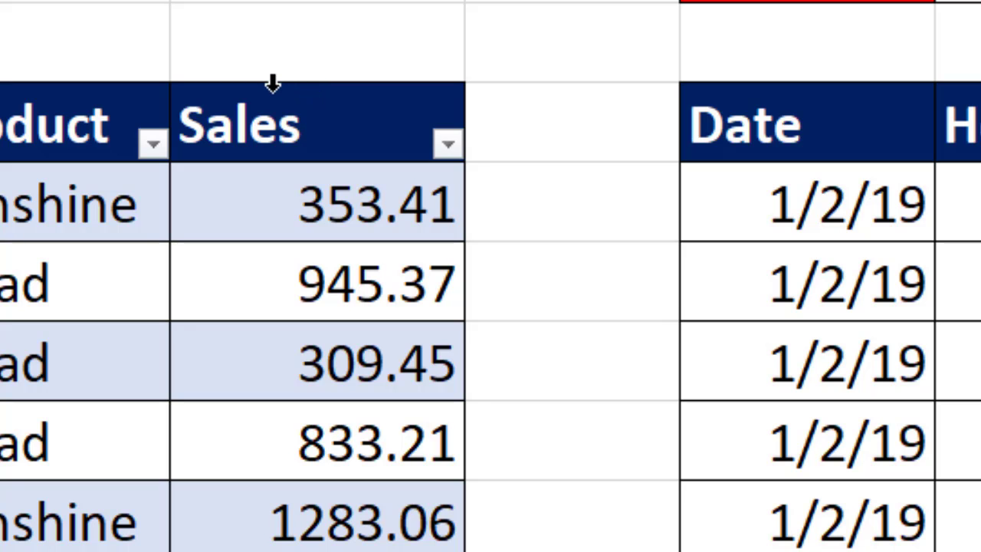
{"action": "left_click", "coordinate": [313, 89]}
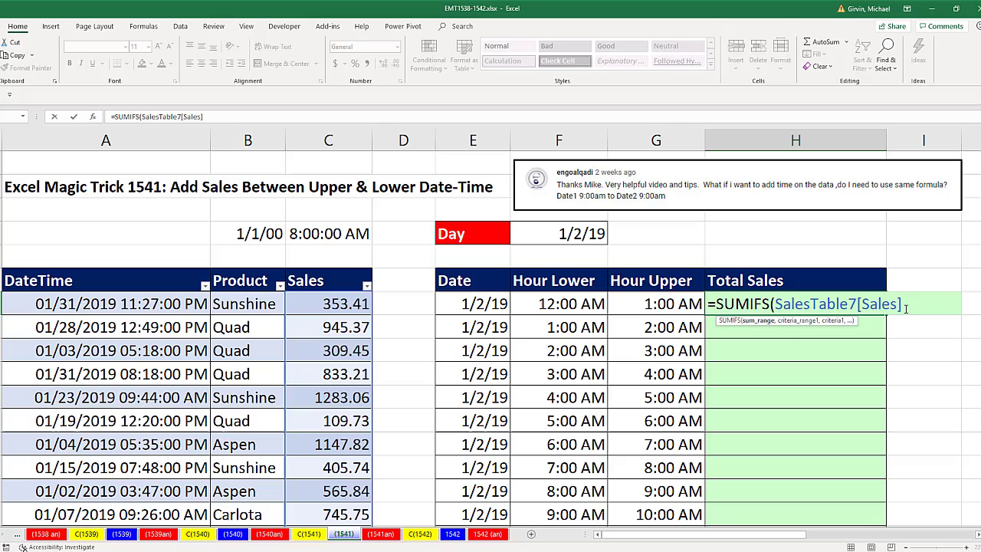
{"action": "type", "text": ","}
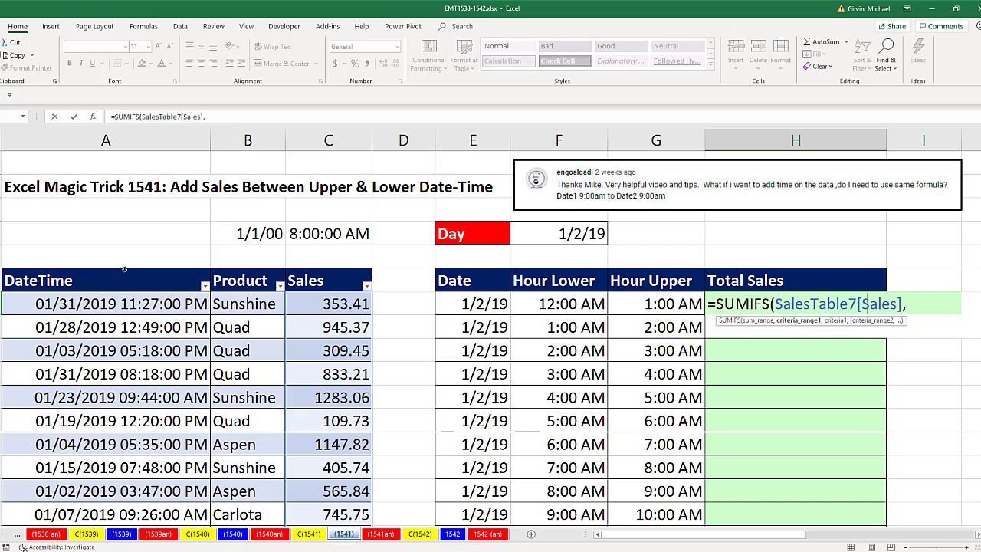
- Add SalesTable7[DateTime] with criterion ">="&E9+F9, previewing its value with F9 then undoing
{"action": "left_click", "coordinate": [121, 272]}
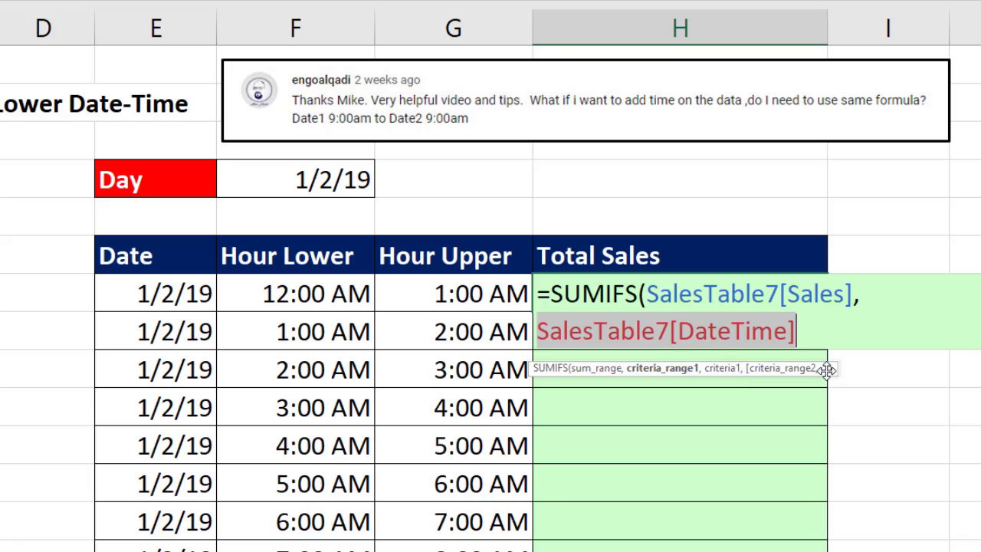
{"action": "left_click_drag", "start_coordinate": [827, 370], "coordinate": [818, 390]}
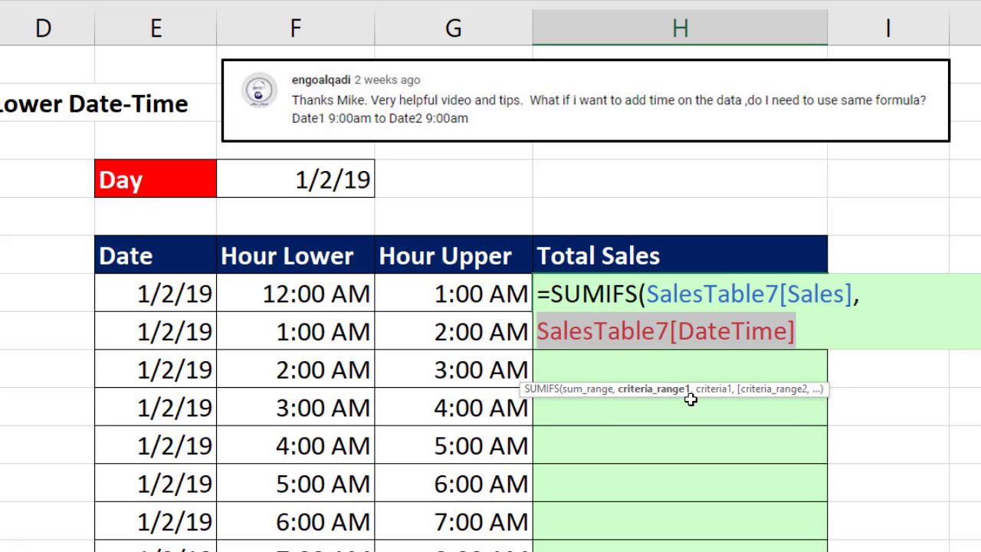
{"action": "left_click", "coordinate": [826, 338]}
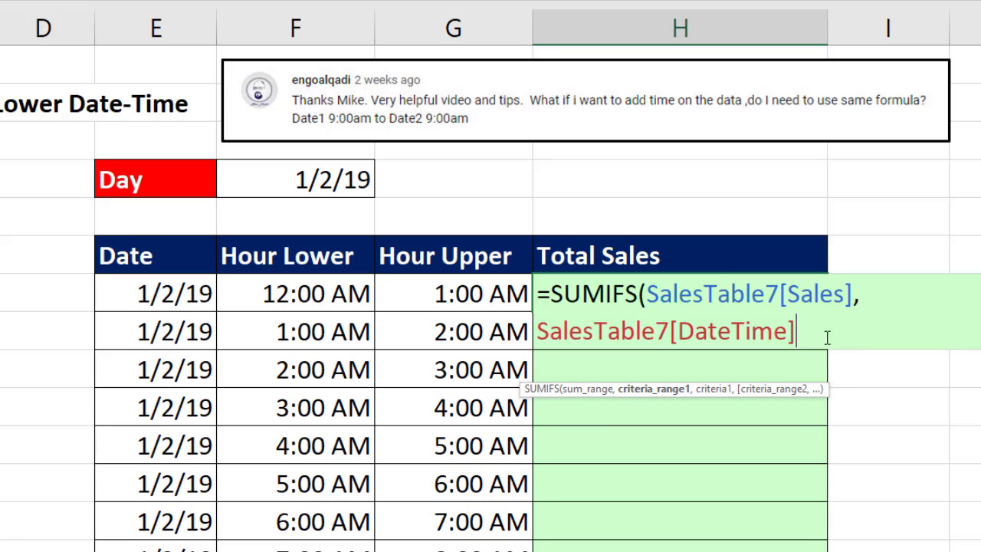
{"action": "type", "text": ","}
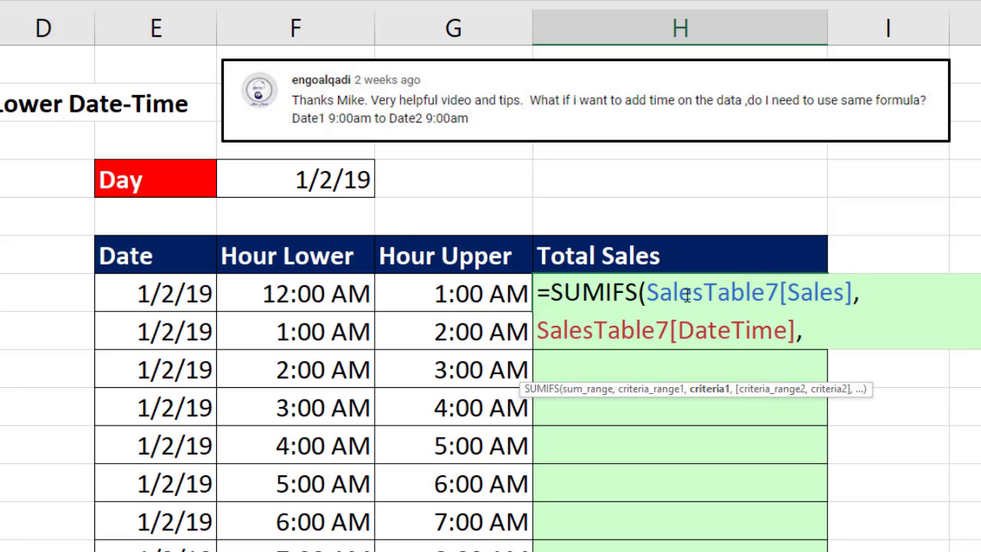
{"action": "type", "text": "\">="}
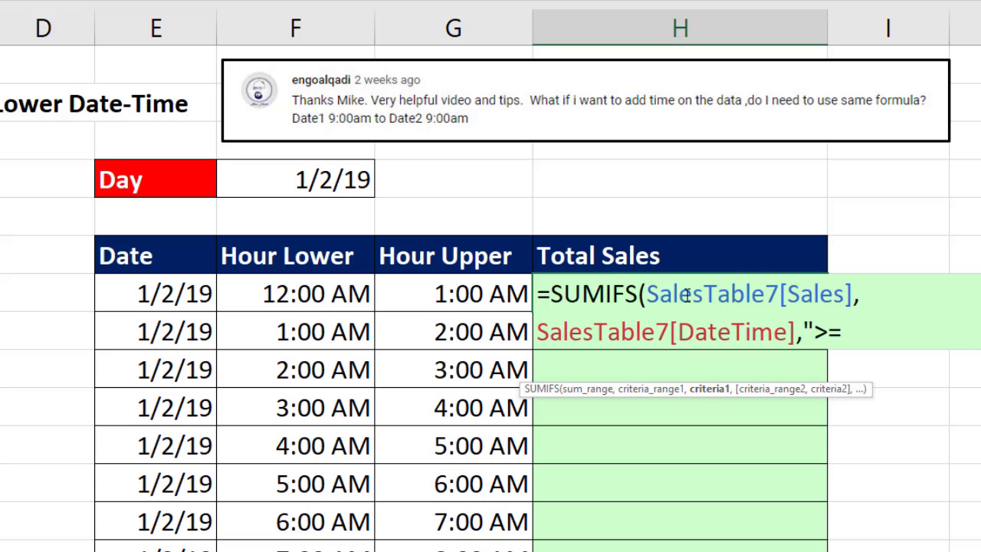
{"action": "type", "text": "\"&"}
{"action": "left_click", "coordinate": [176, 299]}
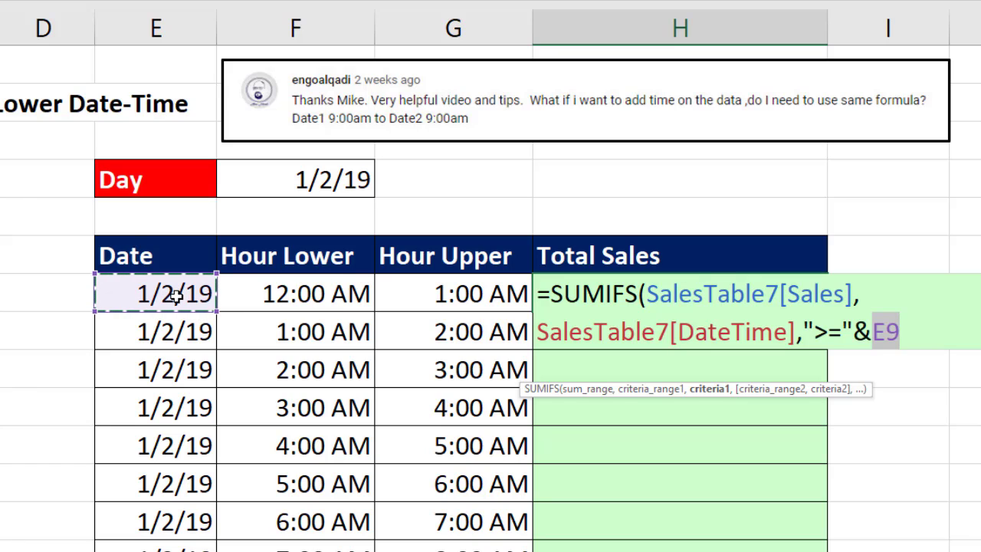
{"action": "type", "text": "+"}
{"action": "left_click", "coordinate": [276, 298]}
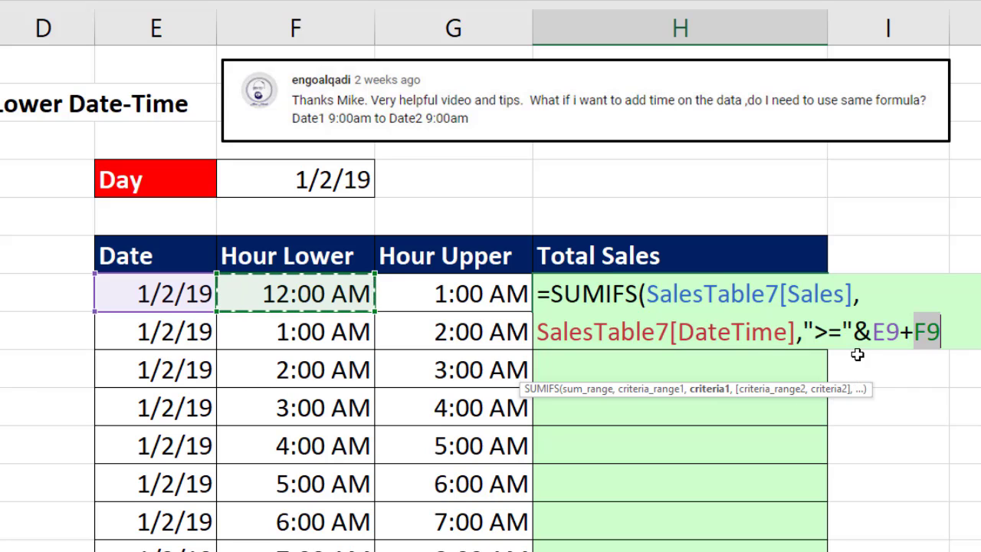
{"action": "left_click", "coordinate": [719, 391]}
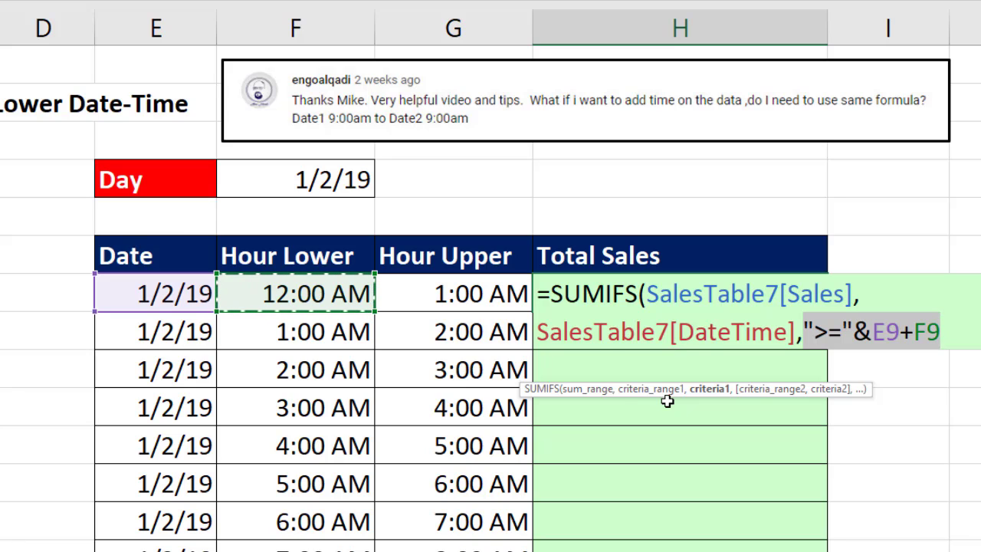
{"action": "key", "text": "F9"}
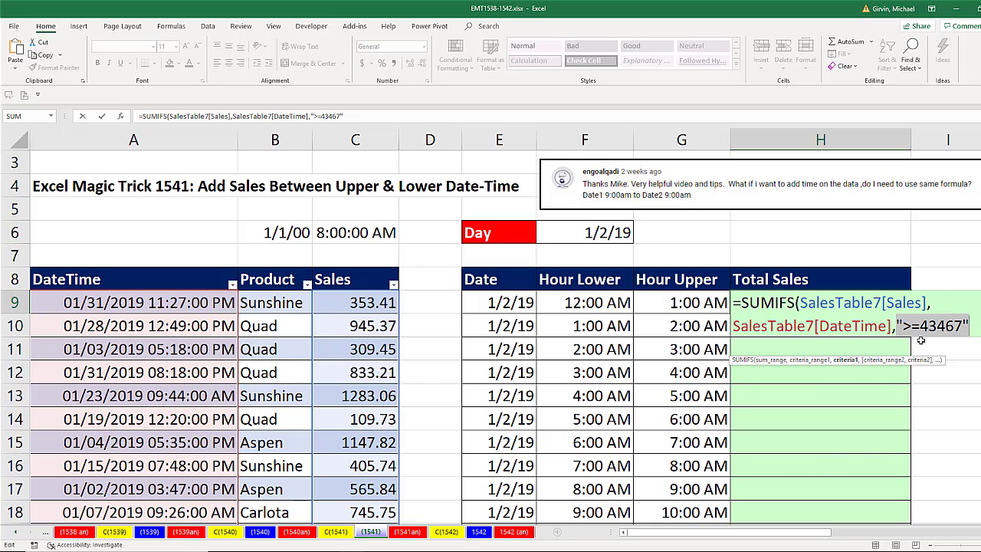
{"action": "key", "text": "ctrl+z"}
{"action": "key", "text": "ctrl+z"}
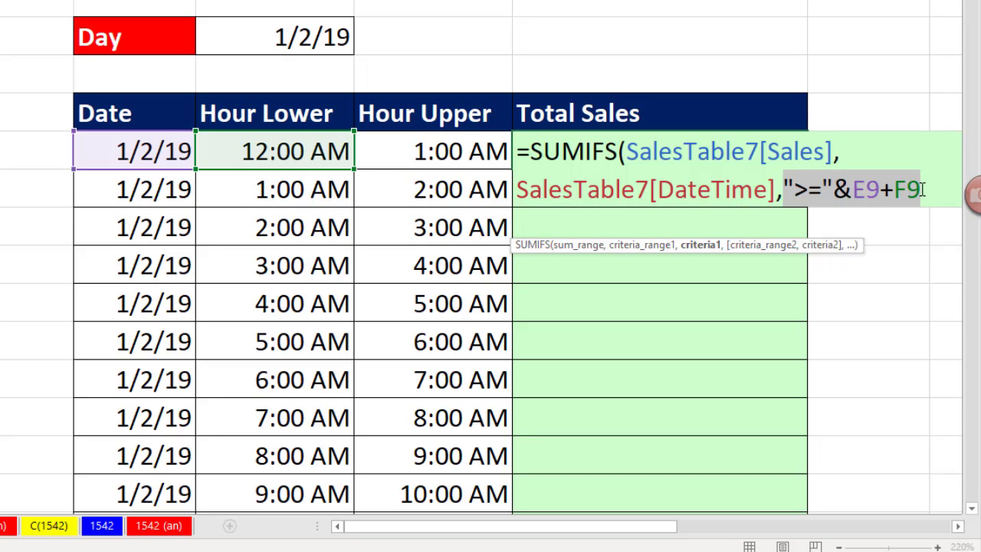
- Add second criterion SalesTable7[DateTime] with "<="&E9+G9, checking it with F9 before undoing
{"action": "left_click", "coordinate": [923, 190]}
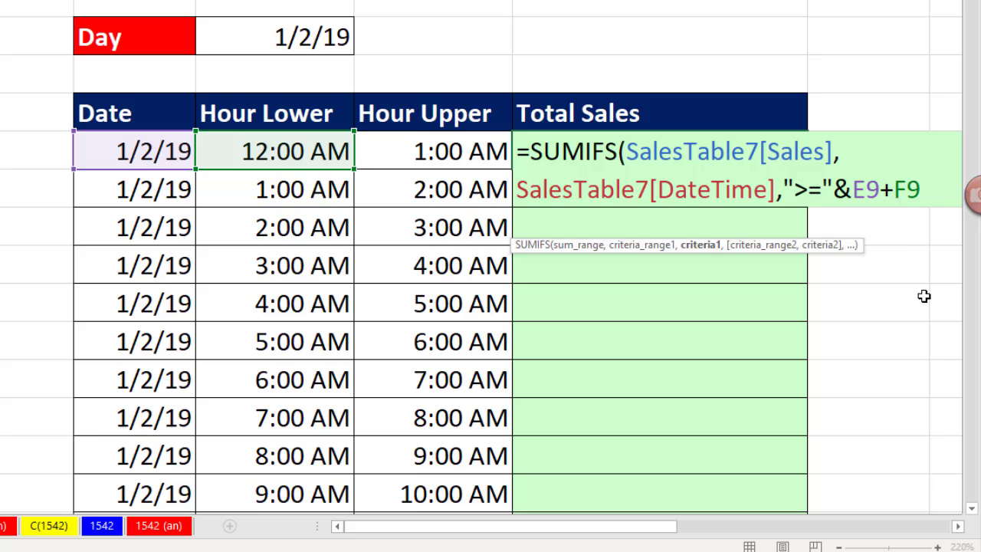
{"action": "type", "text": ","}
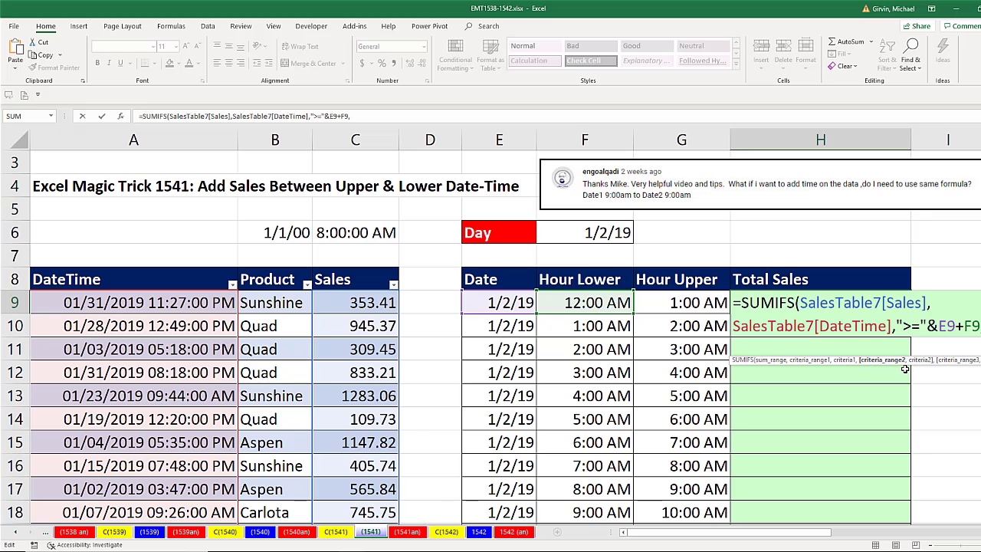
{"action": "left_click", "coordinate": [197, 269]}
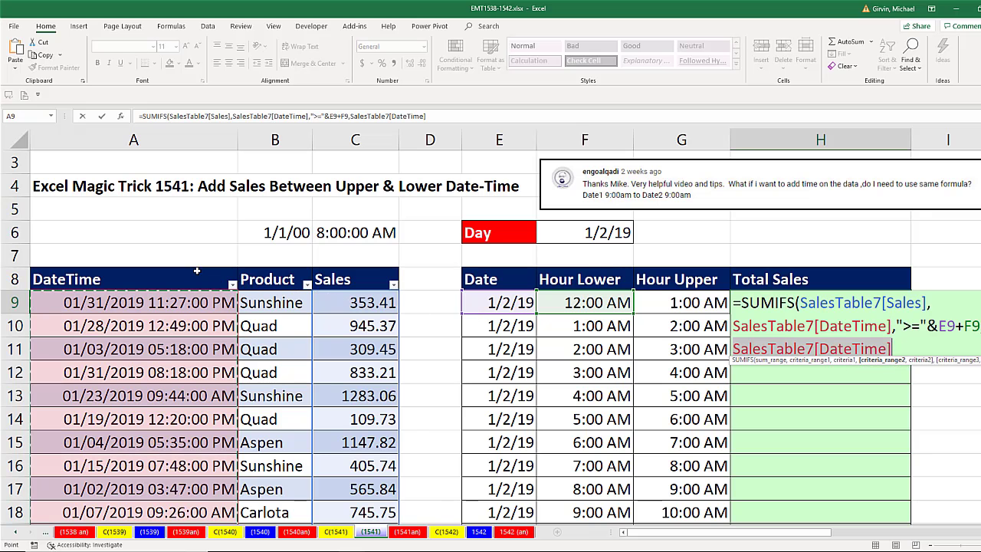
{"action": "type", "text": ","}
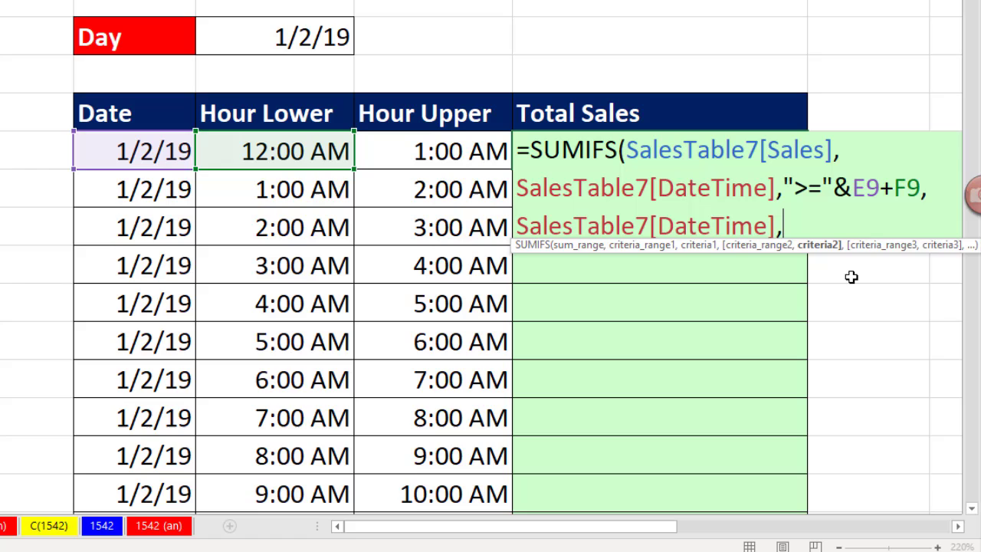
{"action": "type", "text": "\"<="}
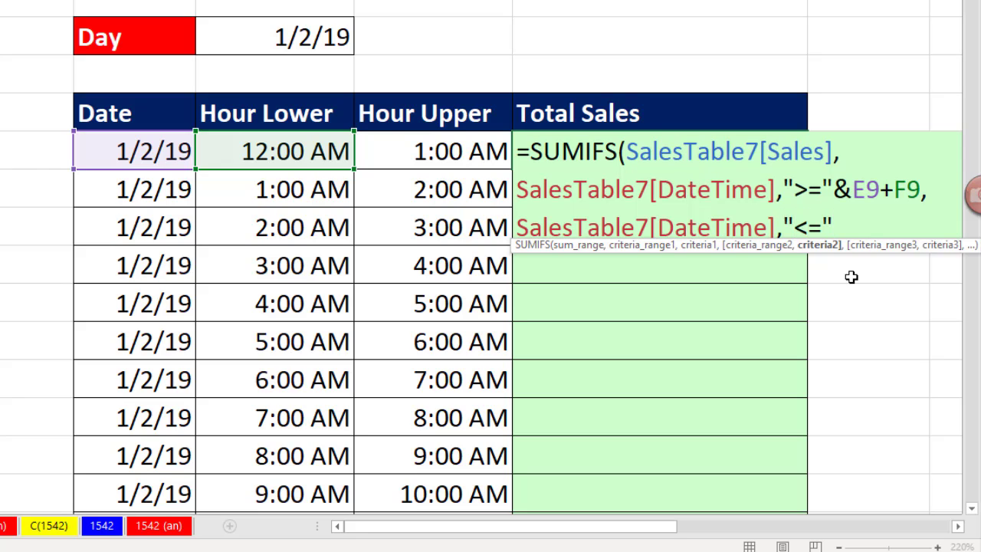
{"action": "type", "text": "\"&"}
{"action": "left_click", "coordinate": [146, 152]}
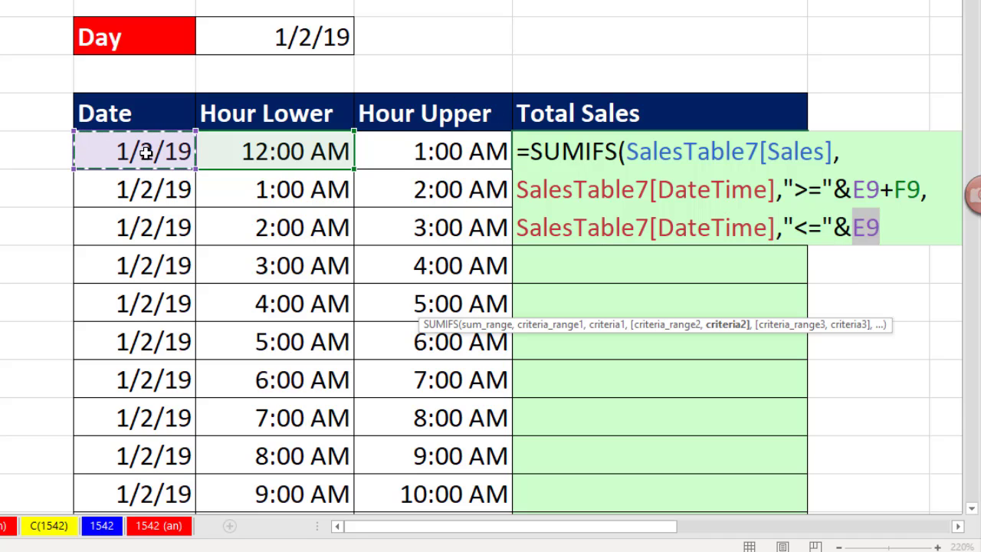
{"action": "type", "text": "+"}
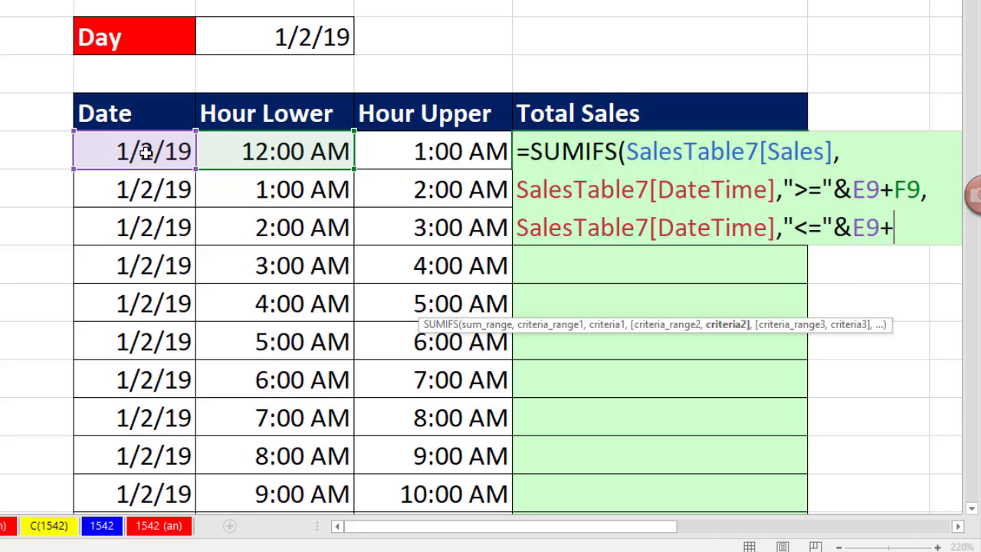
{"action": "left_click", "coordinate": [437, 150]}
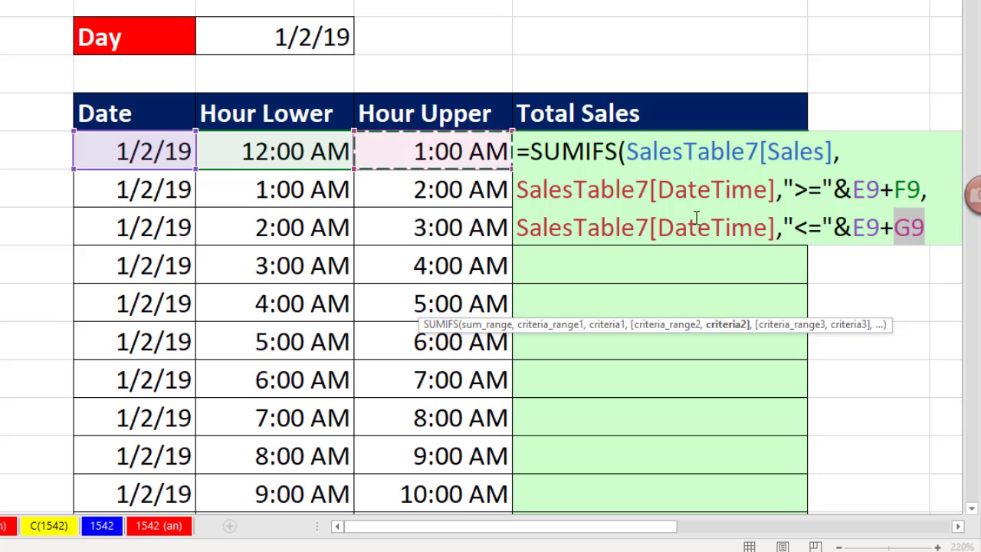
{"action": "left_click", "coordinate": [743, 324]}
{"action": "key", "text": "F9"}
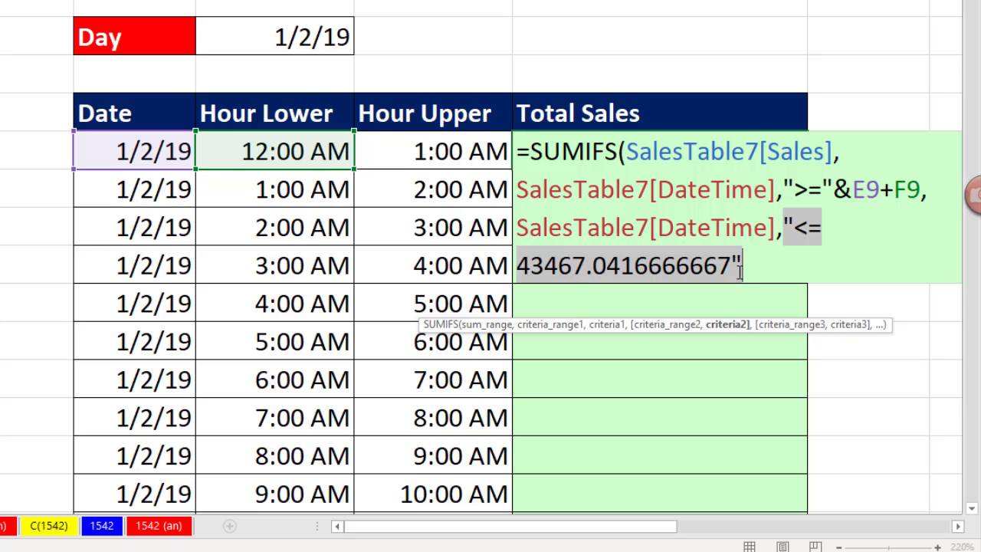
{"action": "key", "text": "ctrl+z"}
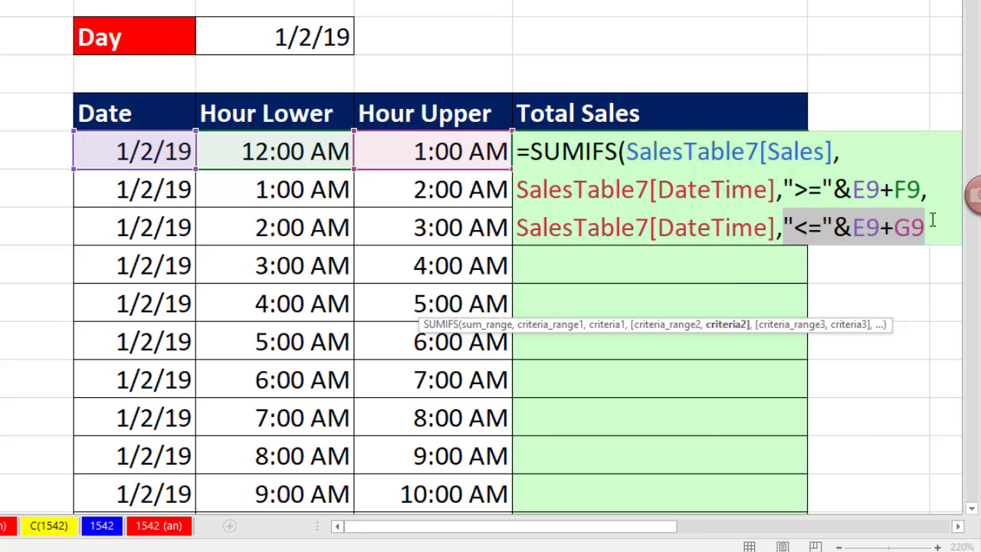
{"action": "left_click", "coordinate": [934, 221]}
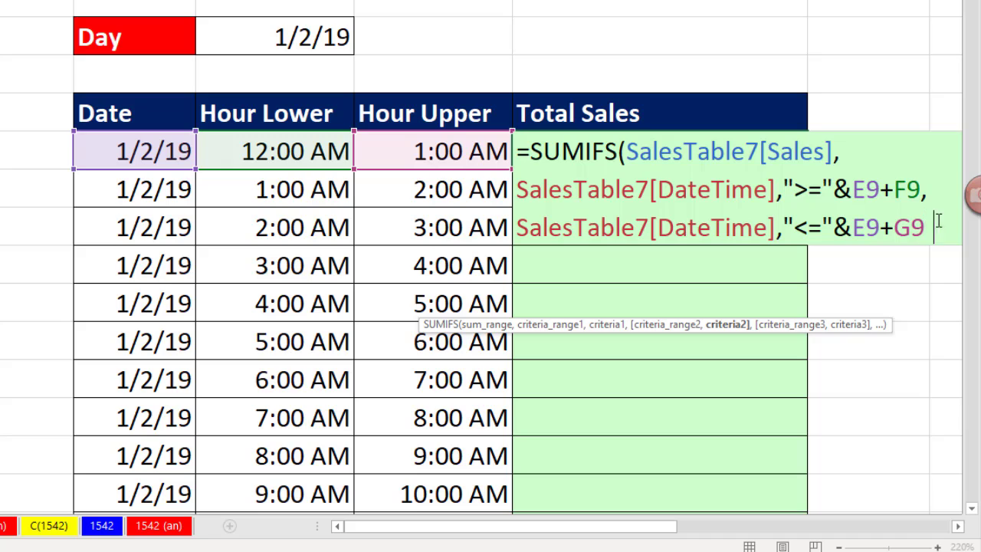
- Close and enter H9's formula, fill it down to H32, and inspect H32's formula
{"action": "type", "text": ")"}
{"action": "key", "text": "ctrl+Return"}
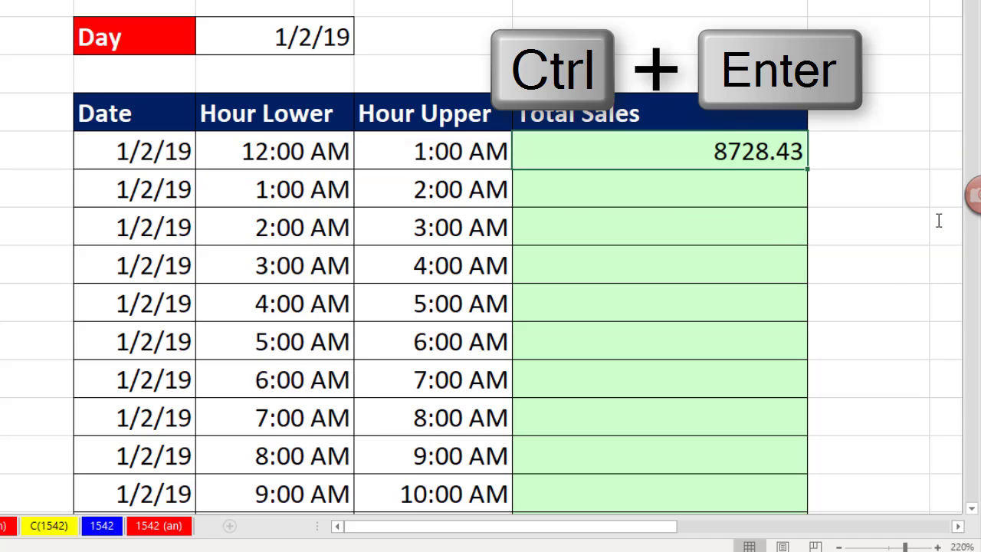
{"action": "double_click", "coordinate": [806, 169]}
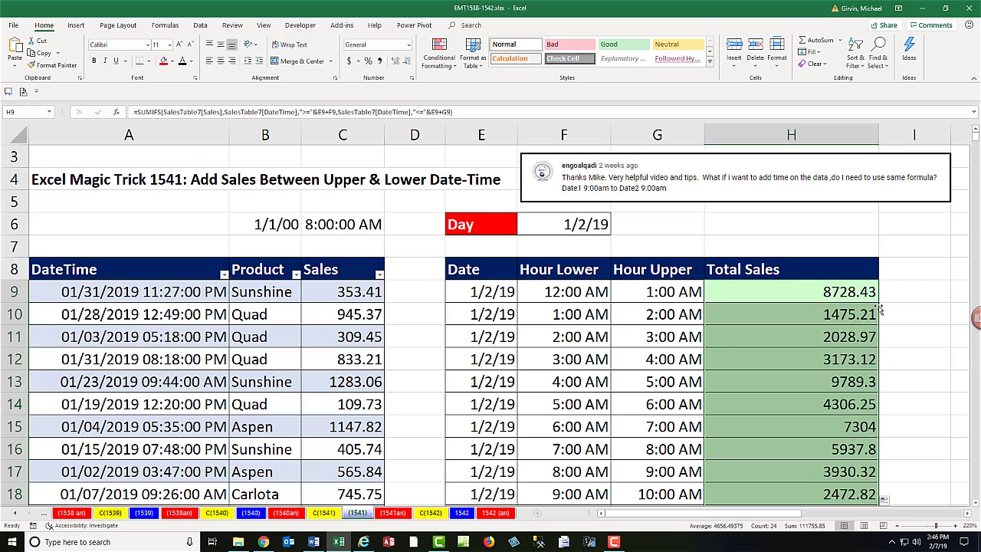
{"action": "scroll", "coordinate": [665, 344], "scroll_direction": "down", "scroll_amount": 7}
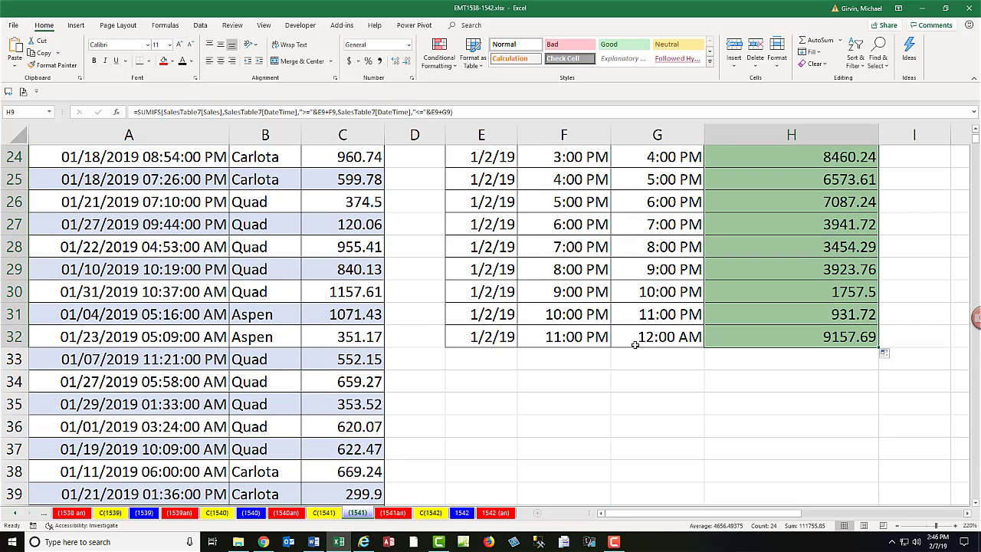
{"action": "left_click", "coordinate": [764, 338]}
{"action": "key", "text": "F2"}
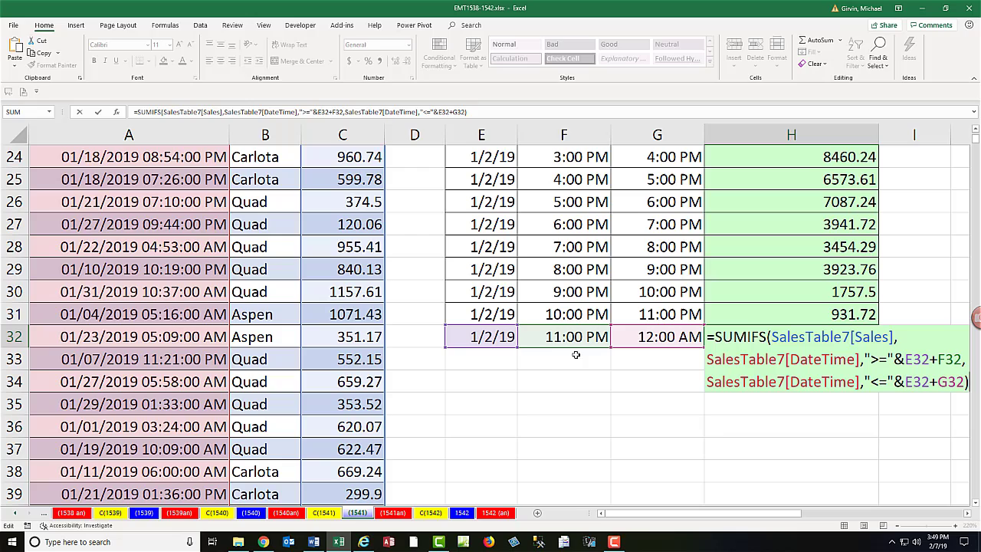
- Change H9's upper limit from "<=" to strict "<"&E9+G9, giving 8463.67
{"action": "key", "text": "ctrl+Return"}
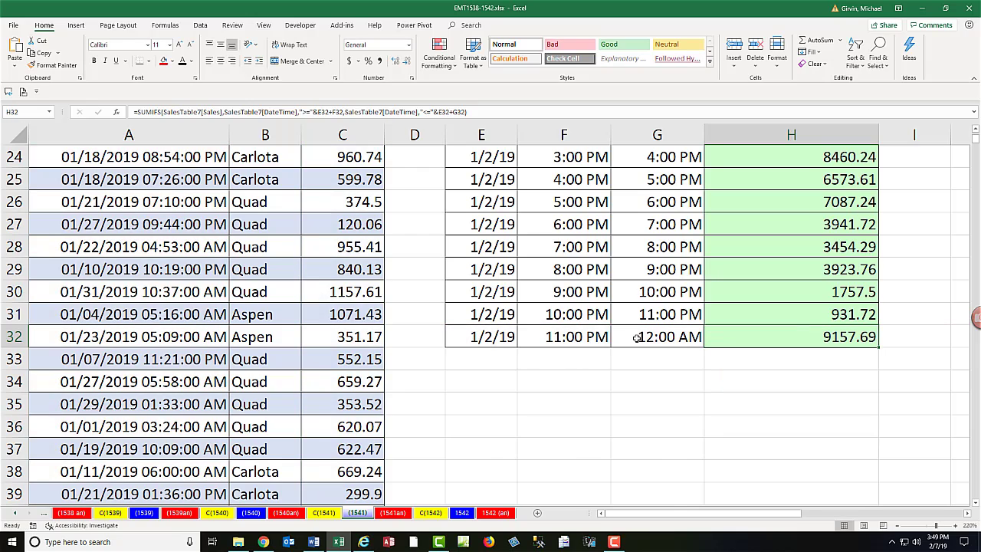
{"action": "key", "text": "ctrl+Up"}
{"action": "scroll", "coordinate": [687, 313], "scroll_direction": "up", "scroll_amount": 2}
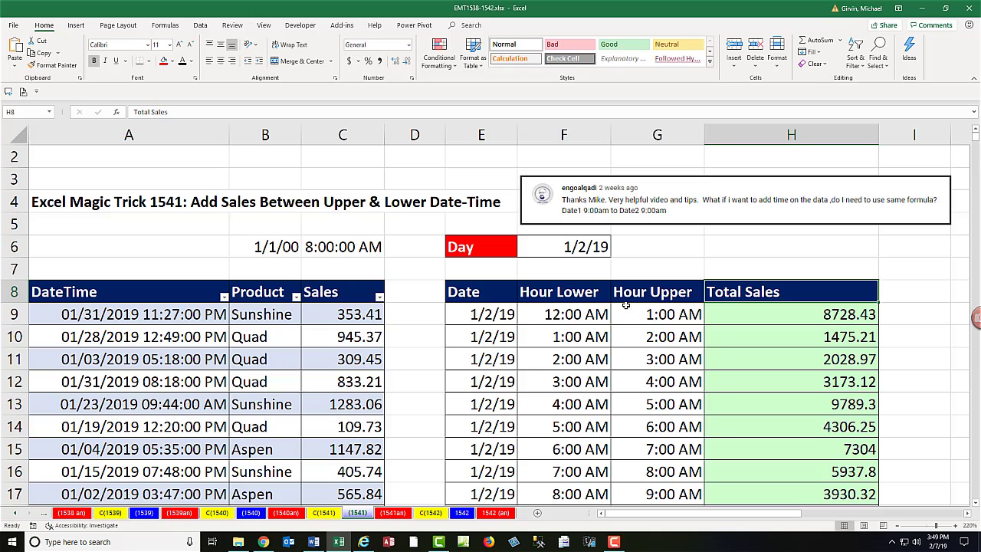
{"action": "left_click", "coordinate": [725, 314]}
{"action": "key", "text": "F2"}
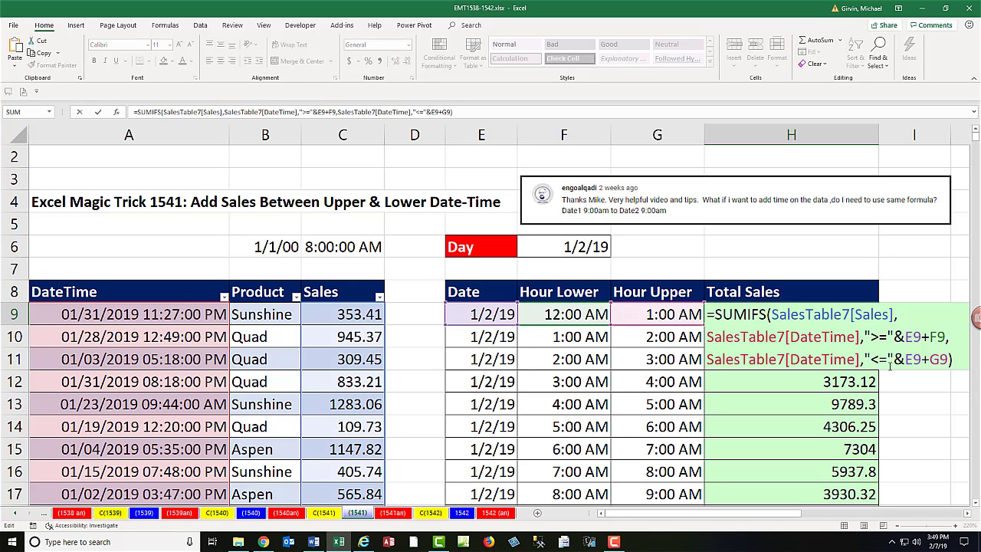
{"action": "left_click", "coordinate": [885, 360]}
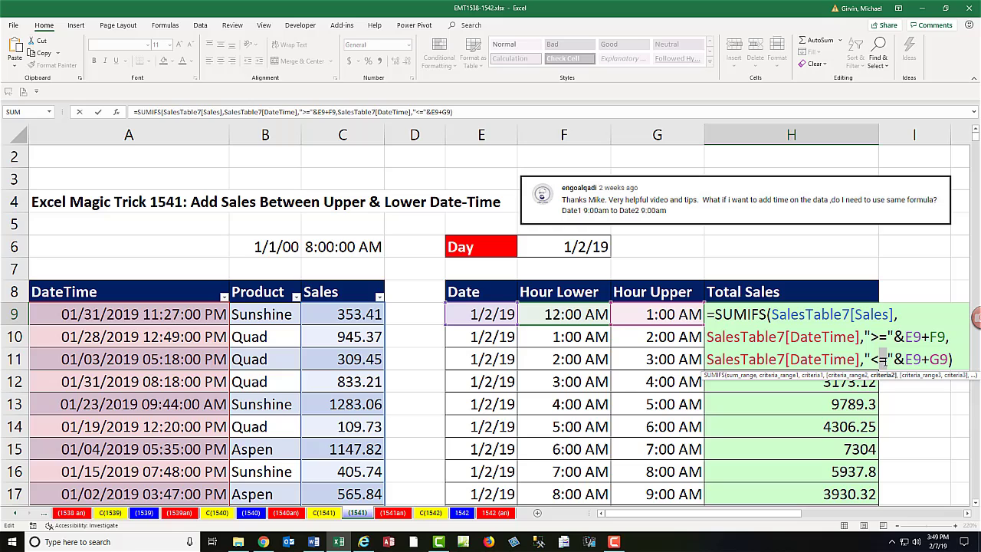
{"action": "key", "text": "BackSpace"}
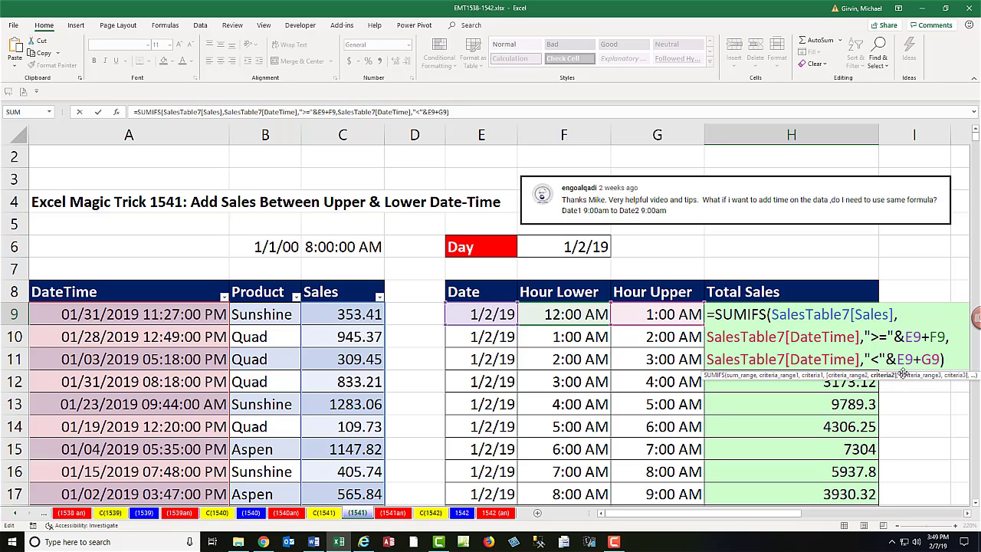
{"action": "key", "text": "ctrl+Return"}
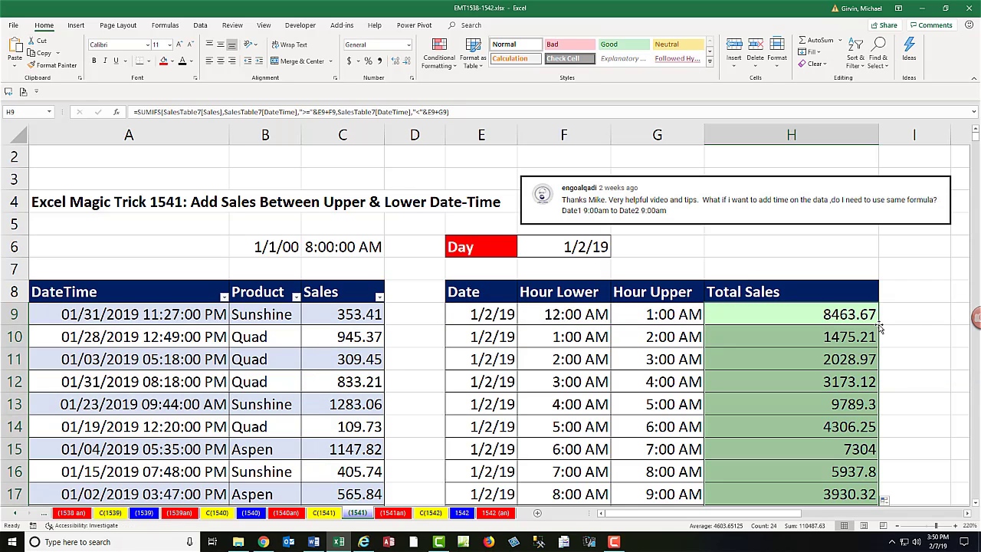
- Confirm H32 uses "<"&E32+G32, then display H9's finished SUMIFS formula
{"action": "key", "text": "ctrl+Down"}
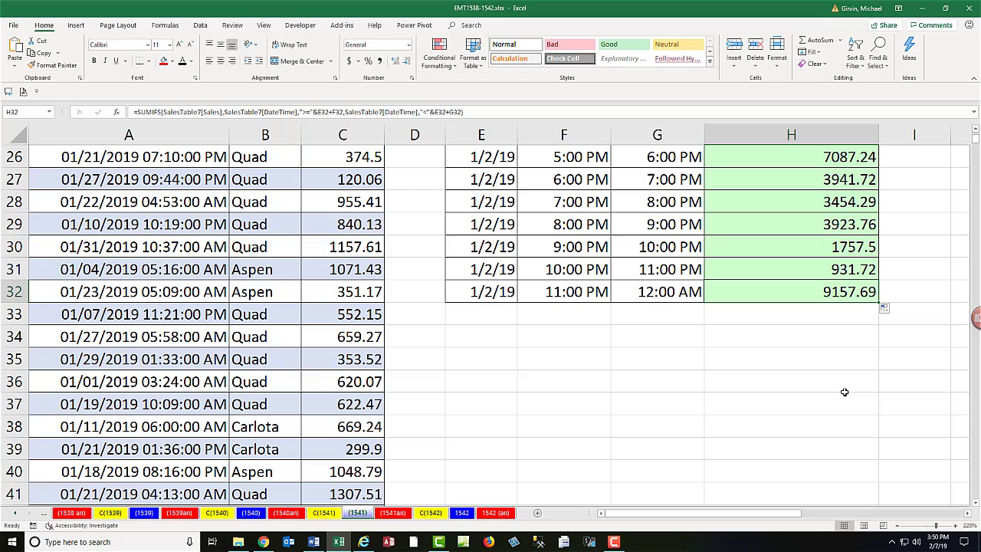
{"action": "key", "text": "F2"}
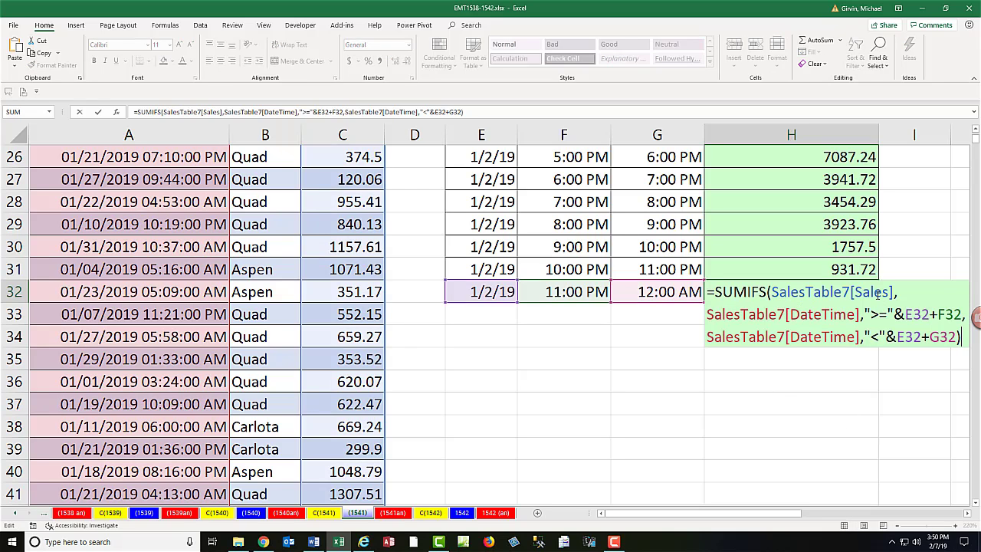
{"action": "key", "text": "ctrl+Return"}
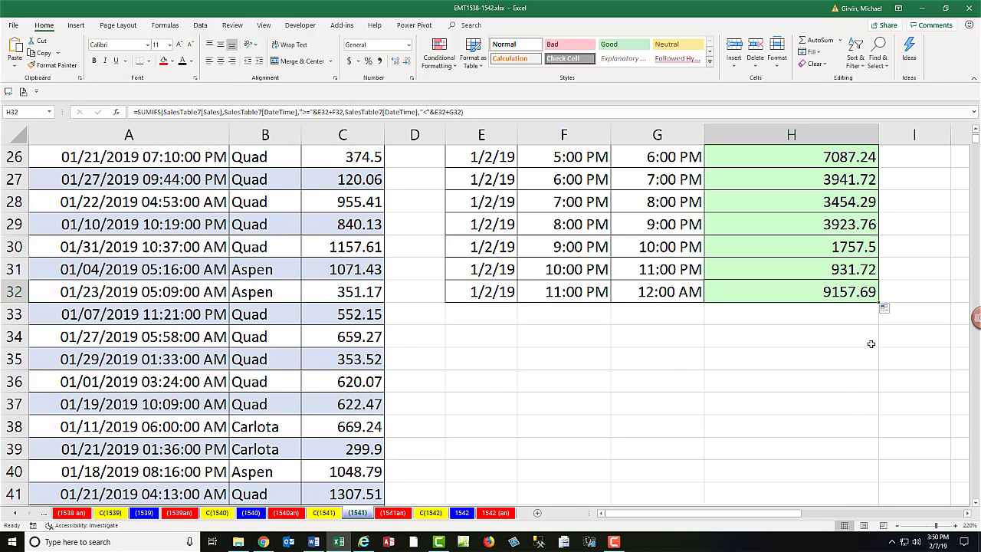
{"action": "key", "text": "ctrl+Up"}
{"action": "key", "text": "F2"}
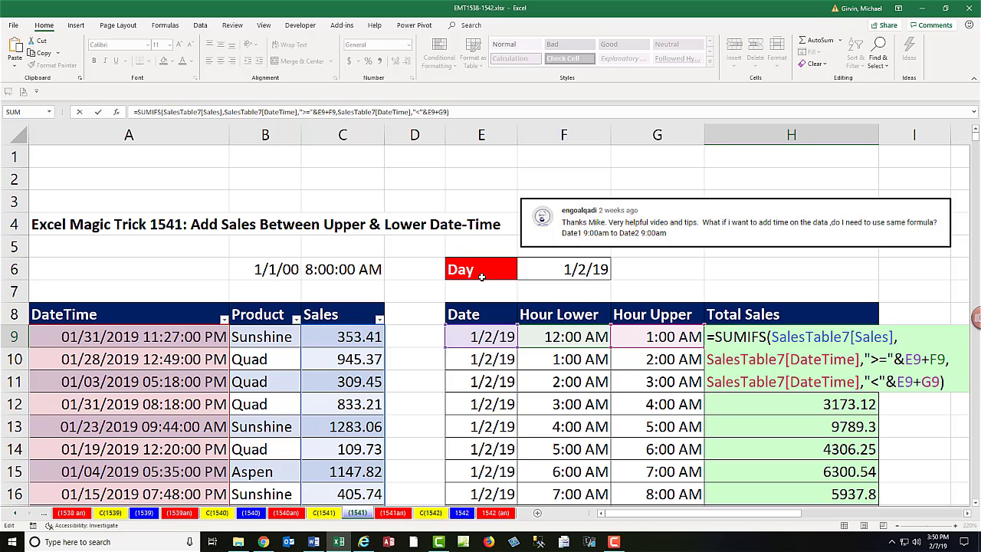